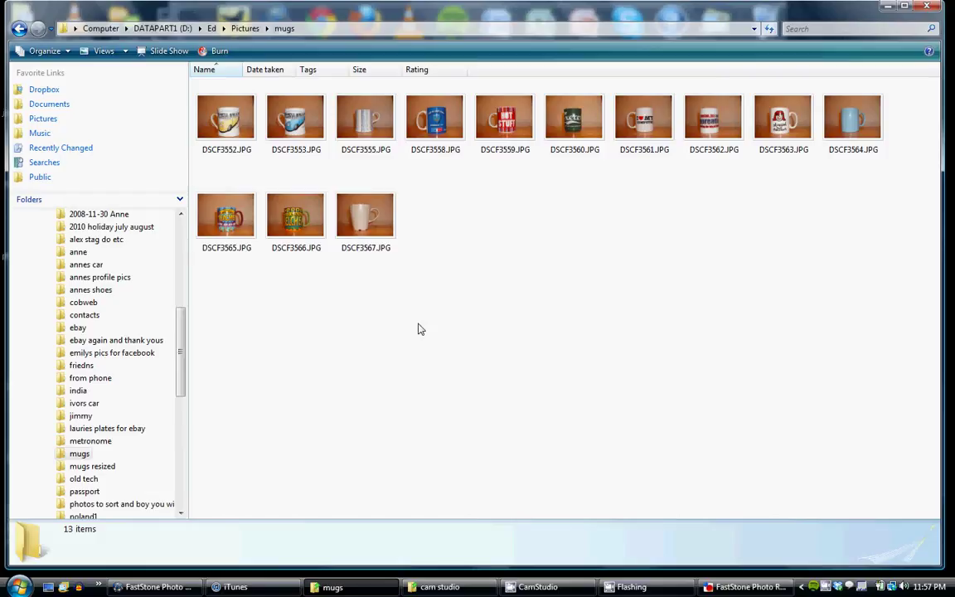
- View the first mug photo at full size
double_click(231, 126)
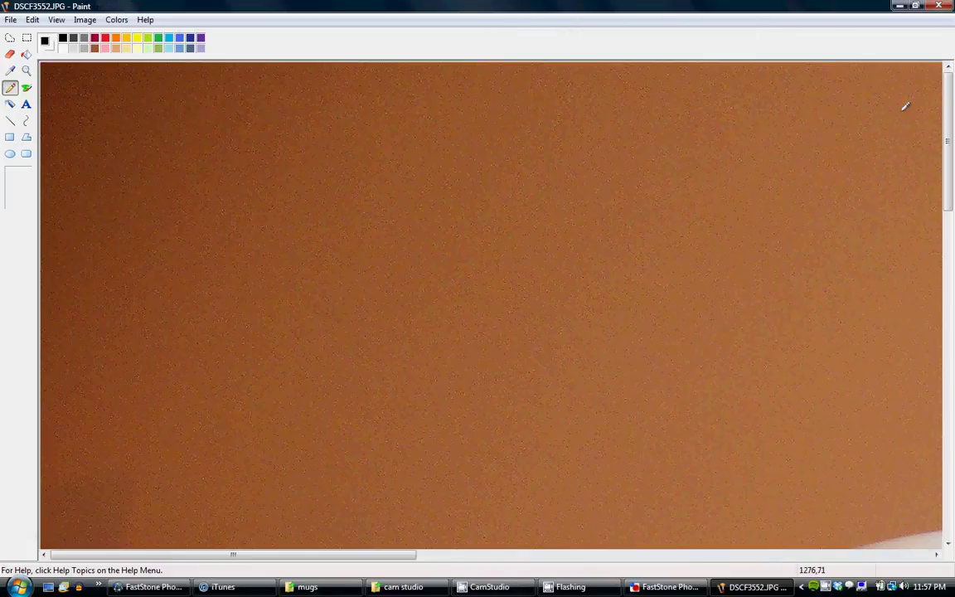
mouse_move(947, 149)
mouse_down()
mouse_move(943, 398)
mouse_move(894, 563)
mouse_up()
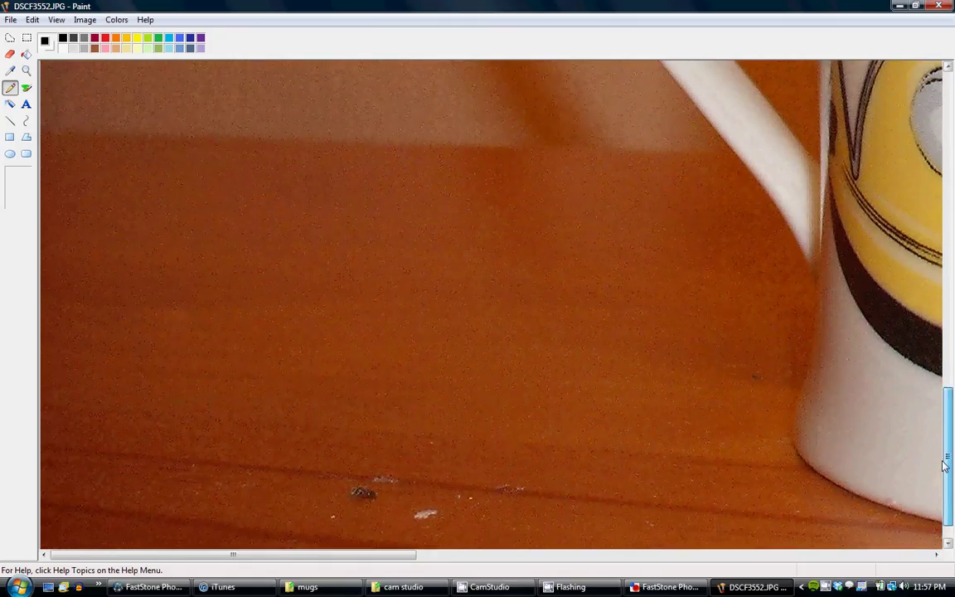
click(894, 558)
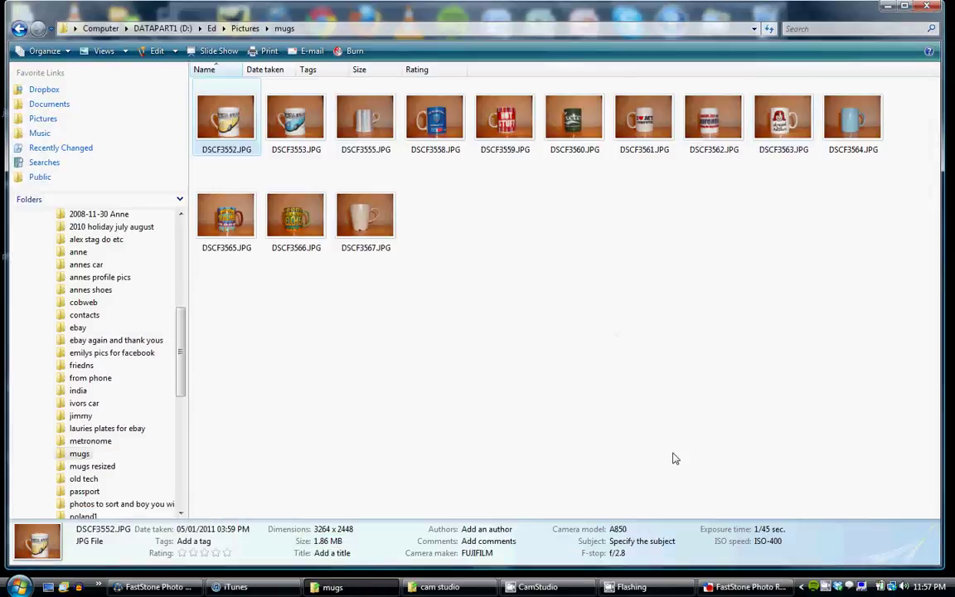
- Set FastStone's source folder to D:\Ed\Pictures\mugs, listing its 13 JPG files
click(746, 586)
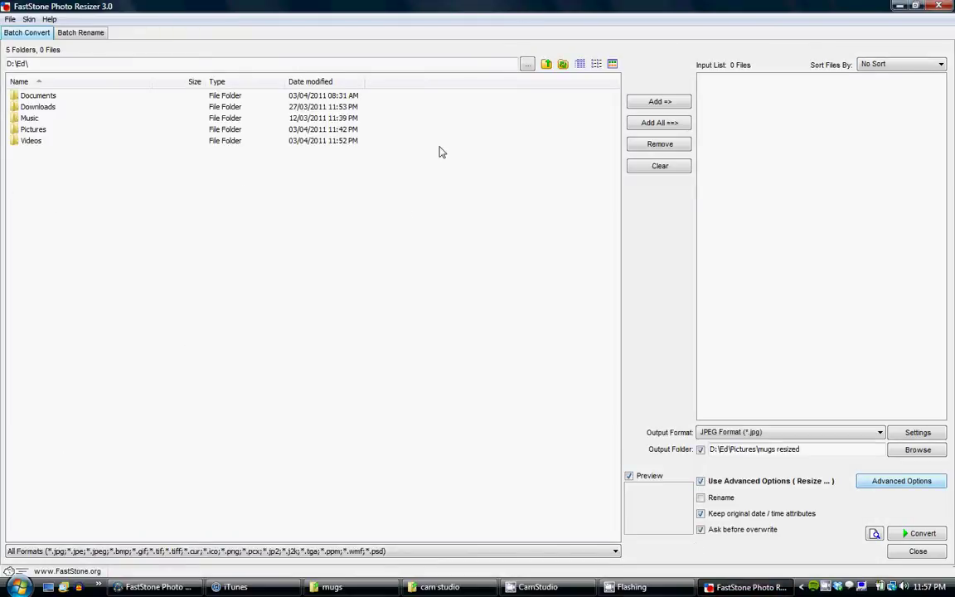
click(528, 66)
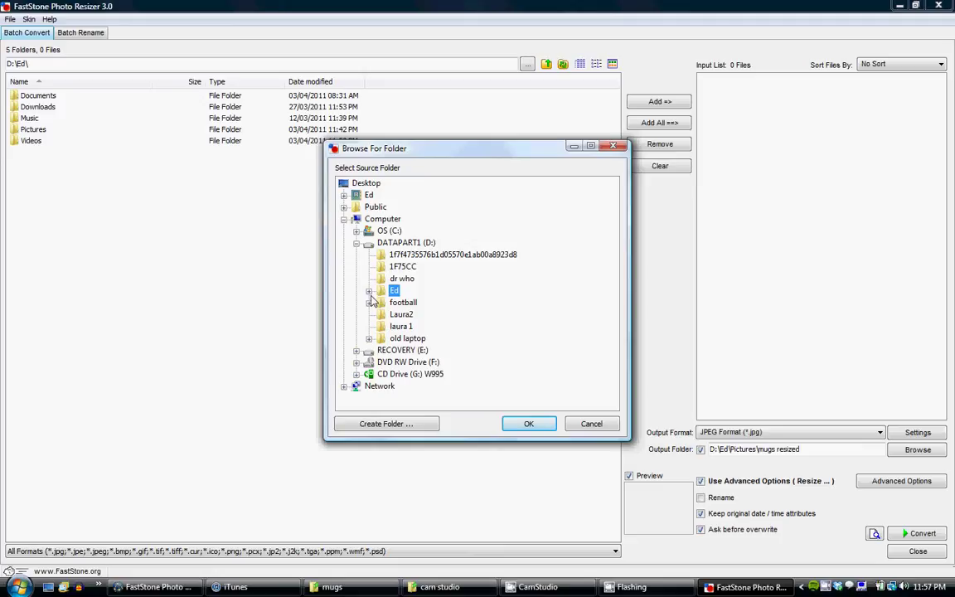
click(369, 291)
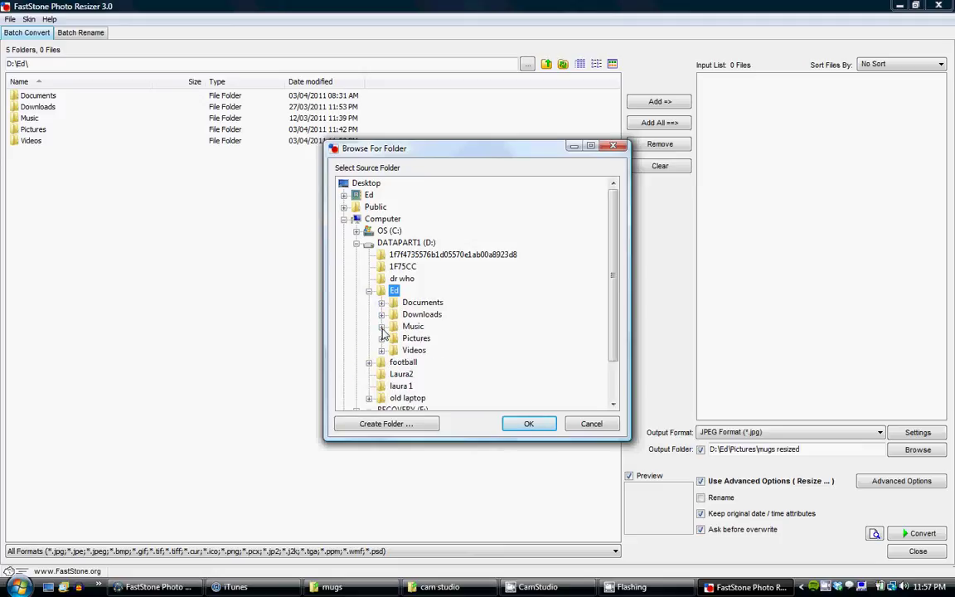
click(381, 338)
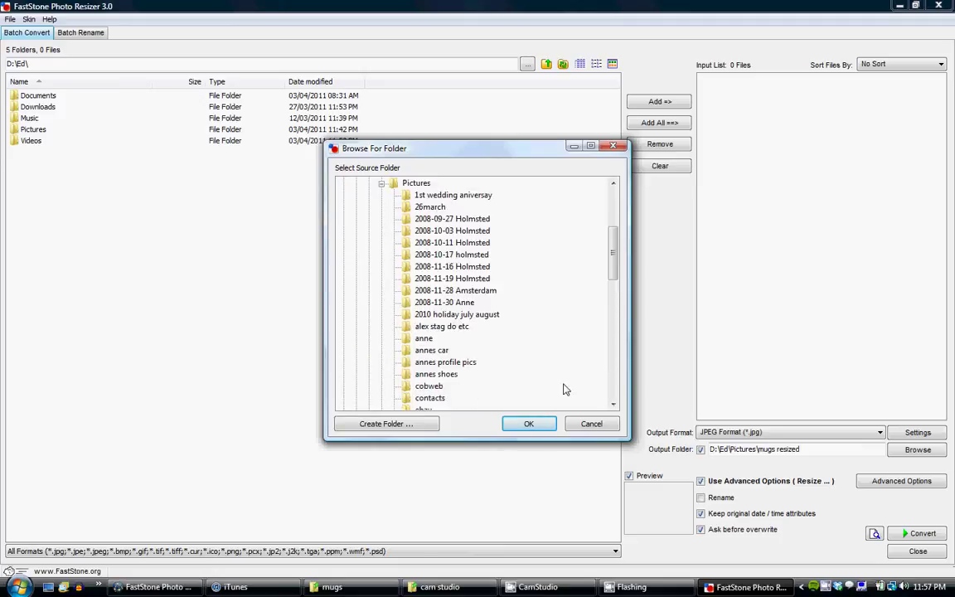
click(613, 404)
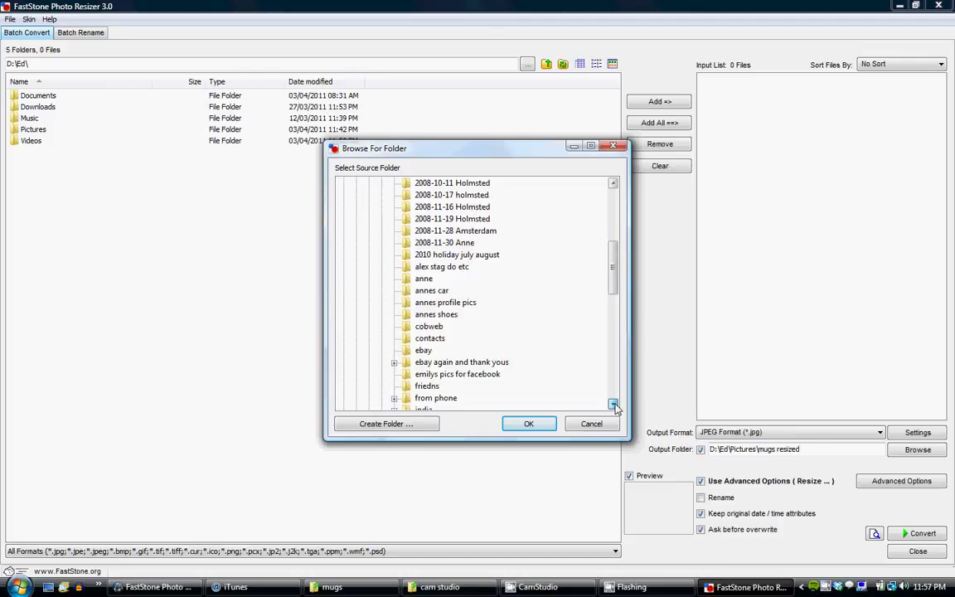
click(614, 404)
click(614, 405)
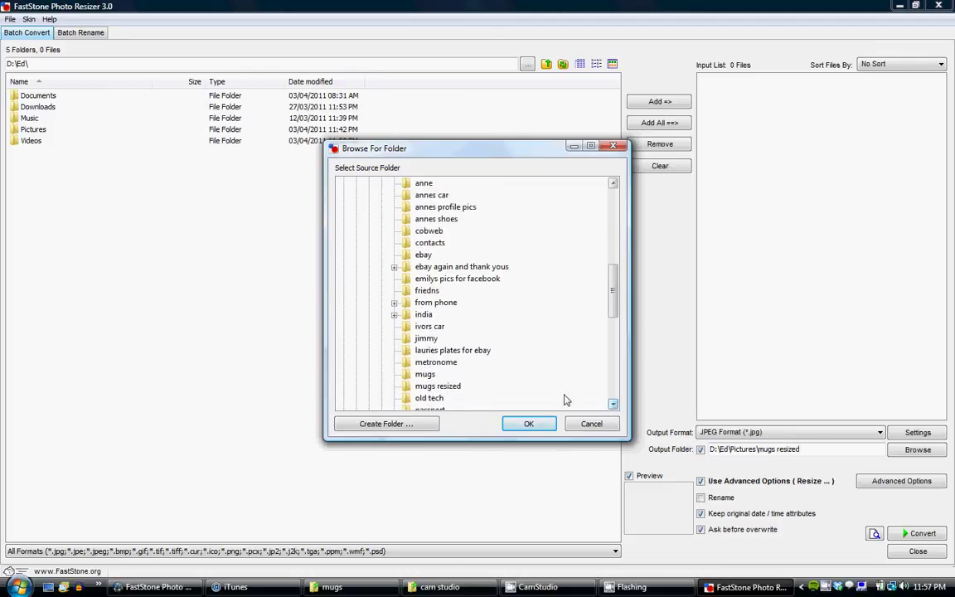
click(424, 375)
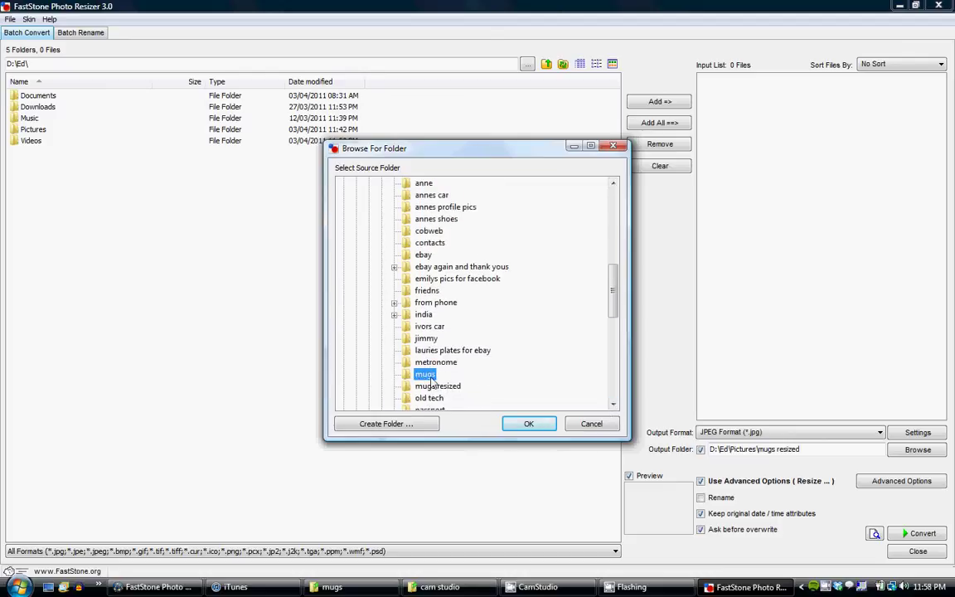
click(512, 426)
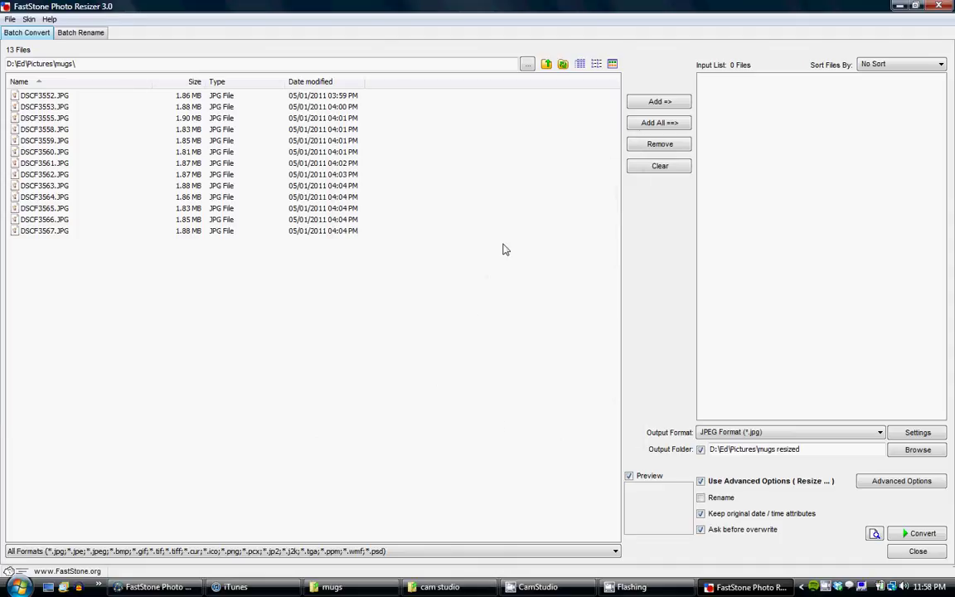
- Add all 13 mug photos to the Input List with Add All
click(640, 128)
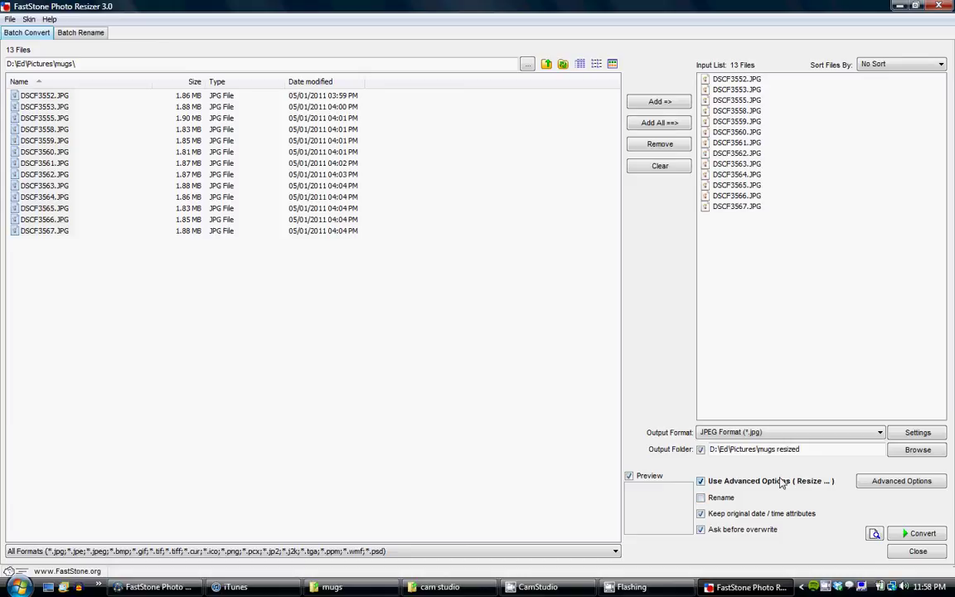
- Set the Advanced Options resize to the 25% preset percentage
click(881, 488)
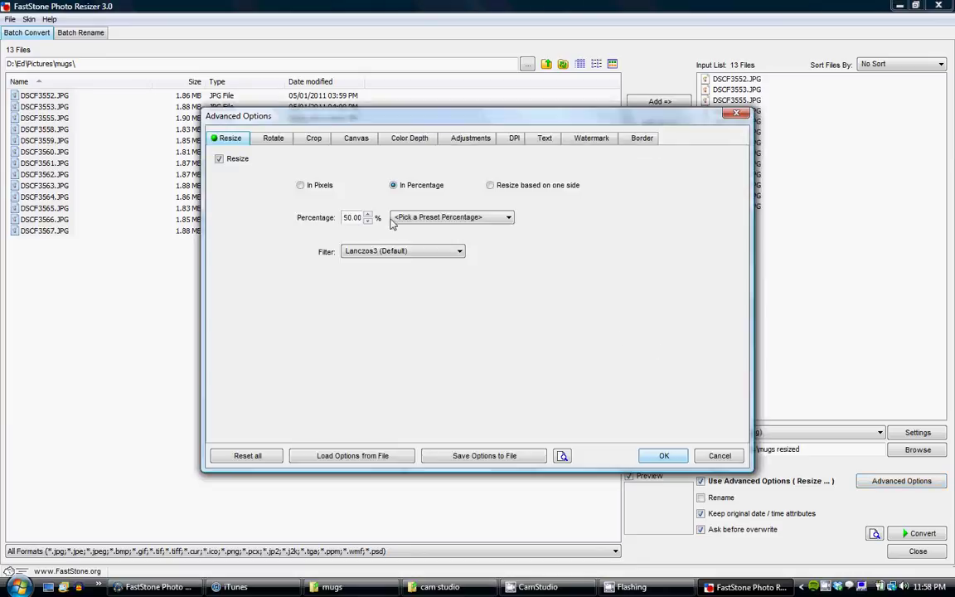
click(418, 219)
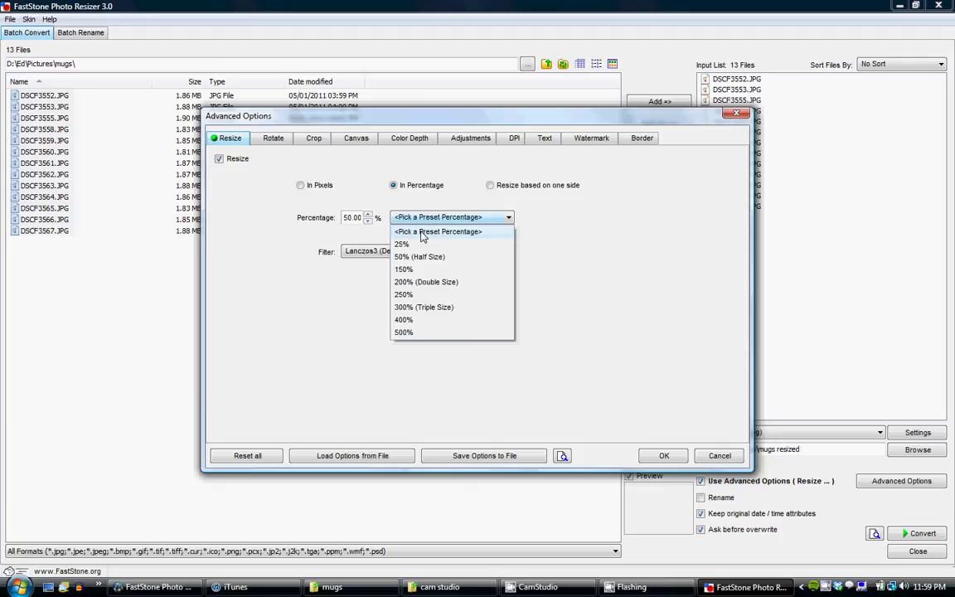
click(427, 246)
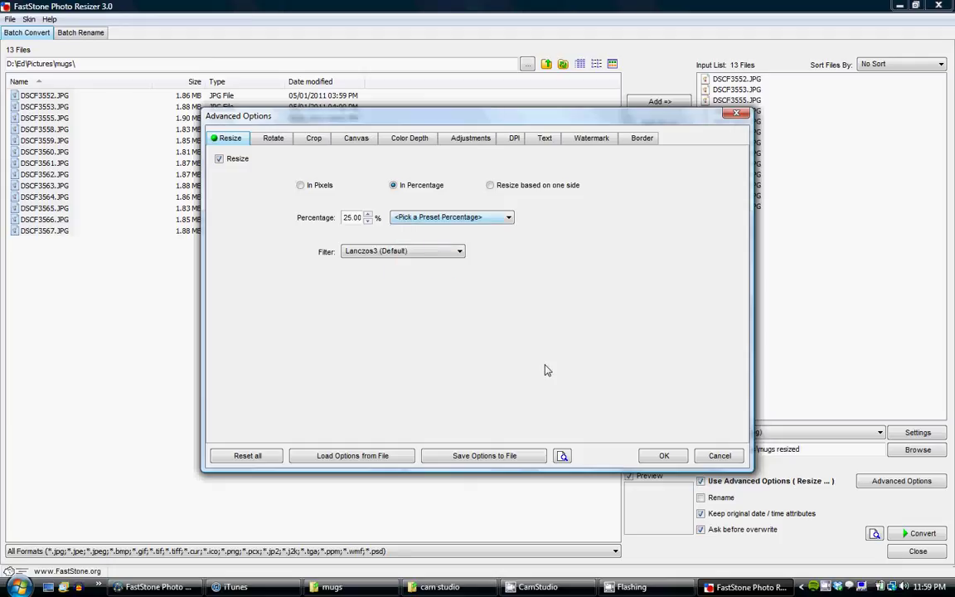
click(652, 457)
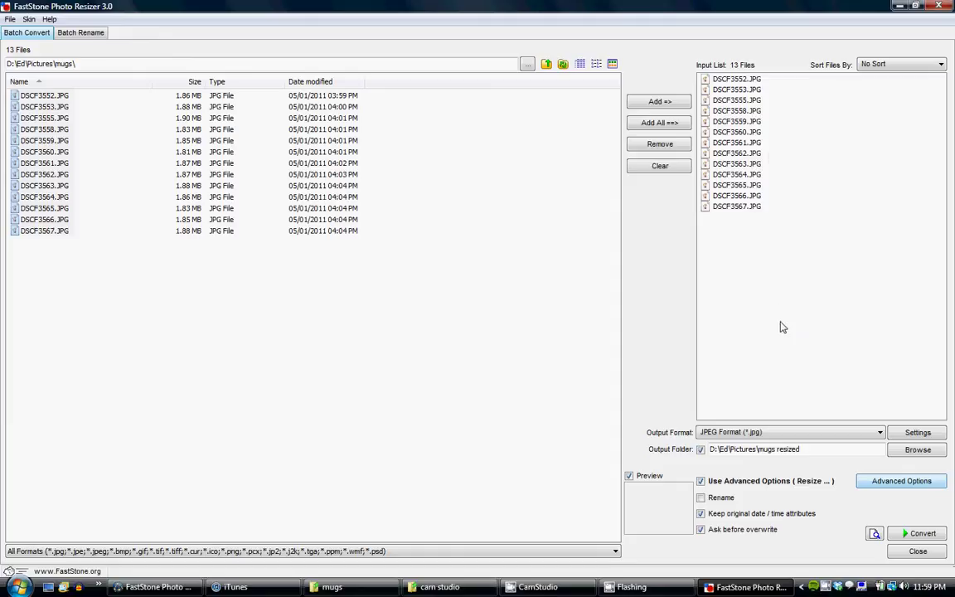
- Convert the 13 photos into mugs resized, shrinking 24,811 KB to 1,069 KB
click(904, 535)
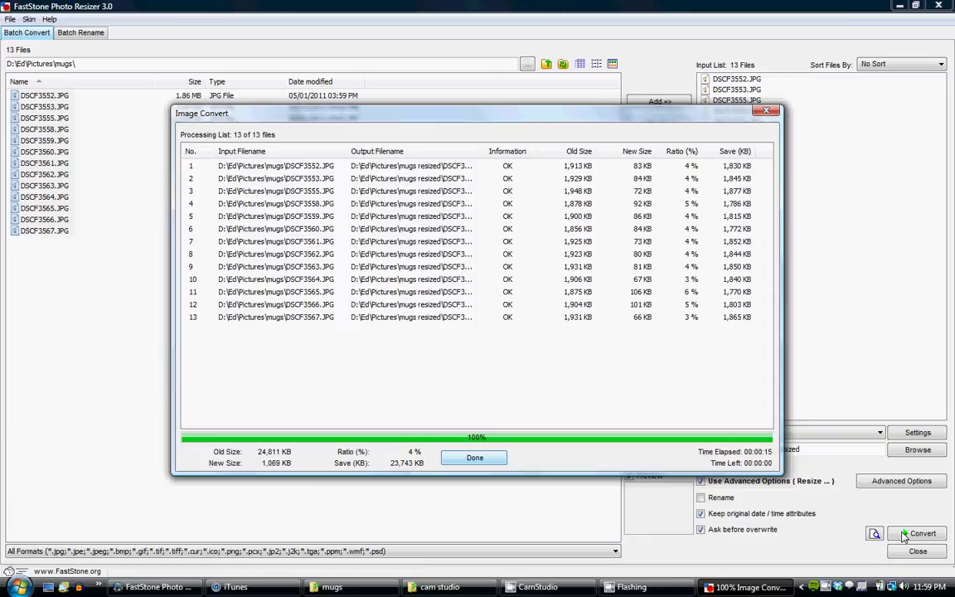
click(475, 459)
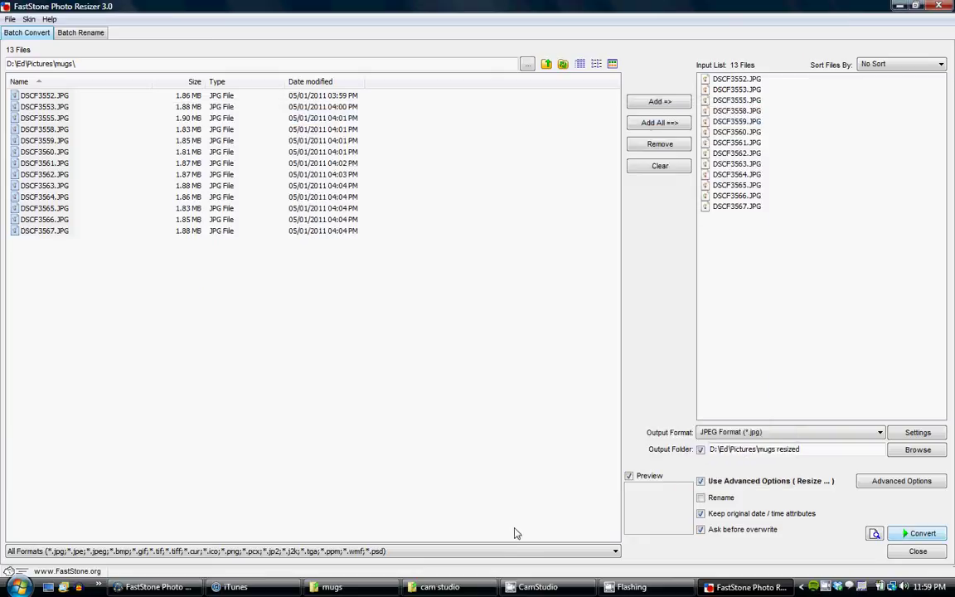
- Show the mugs resized folder and confirm DSCF3552.jpg is 816 x 612
click(330, 587)
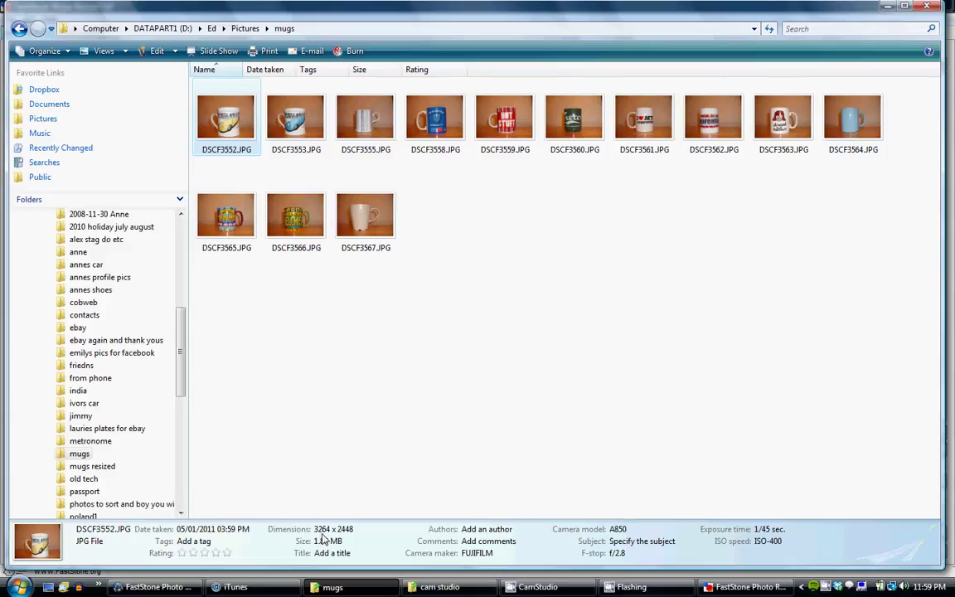
mouse_move(99, 365)
click(92, 467)
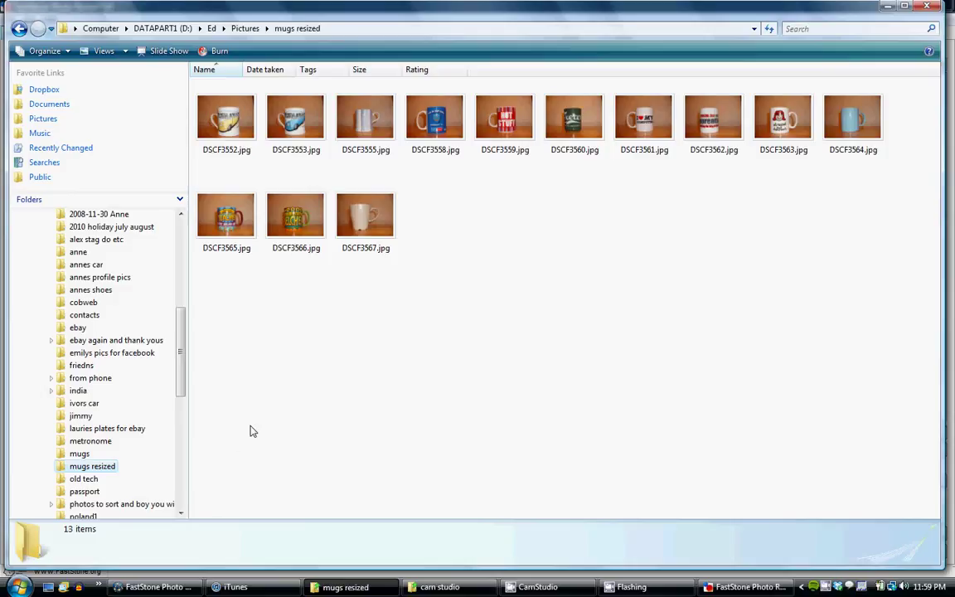
click(224, 141)
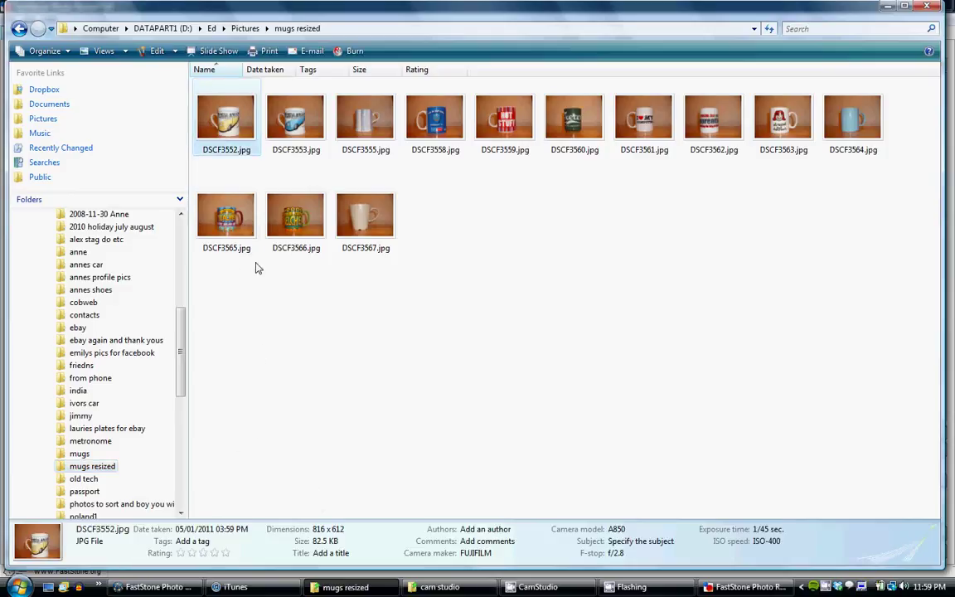
double_click(230, 131)
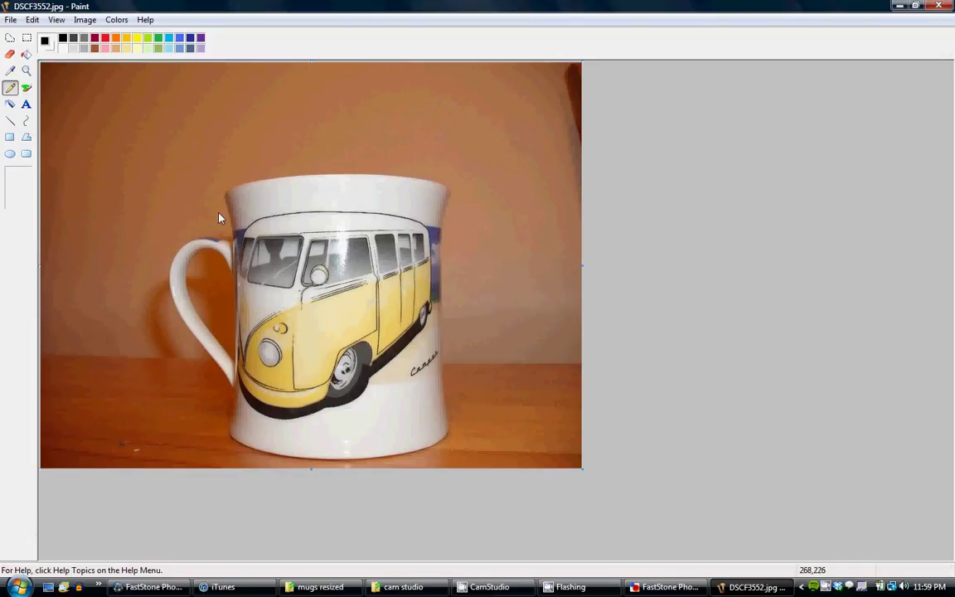
click(939, 6)
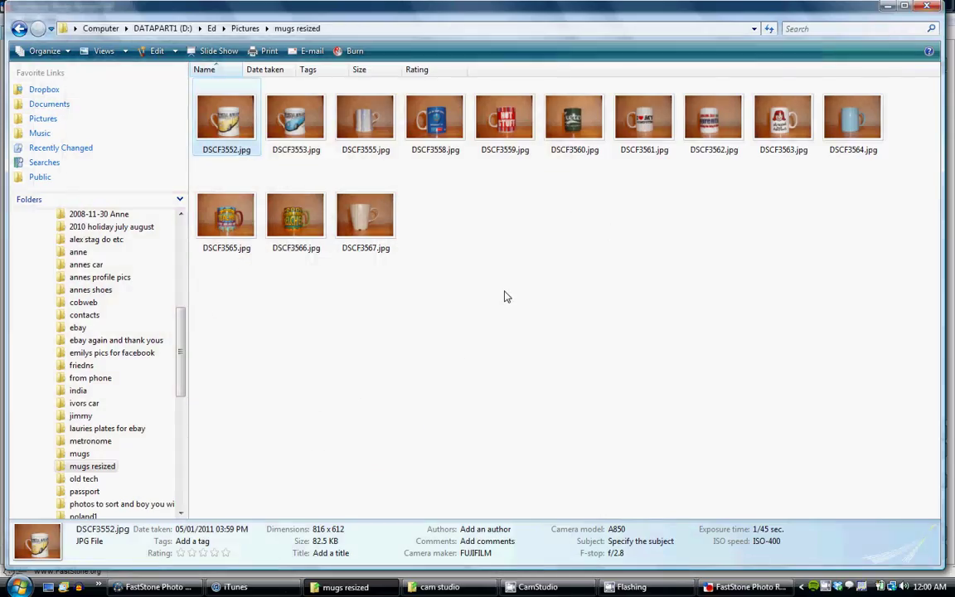
mouse_move(664, 587)
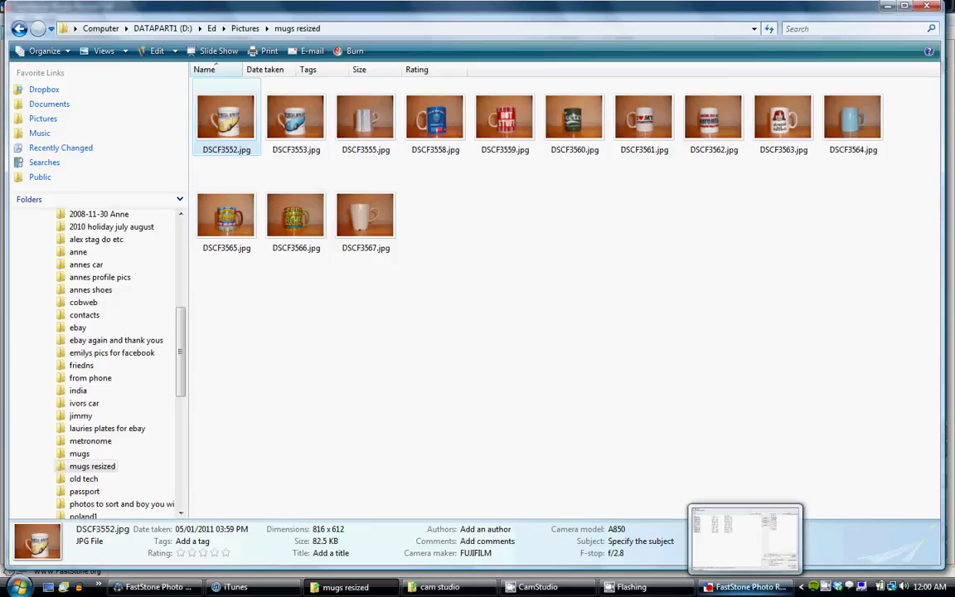
- Bring FastStone to the front, then the CamStudio recorder window
click(743, 589)
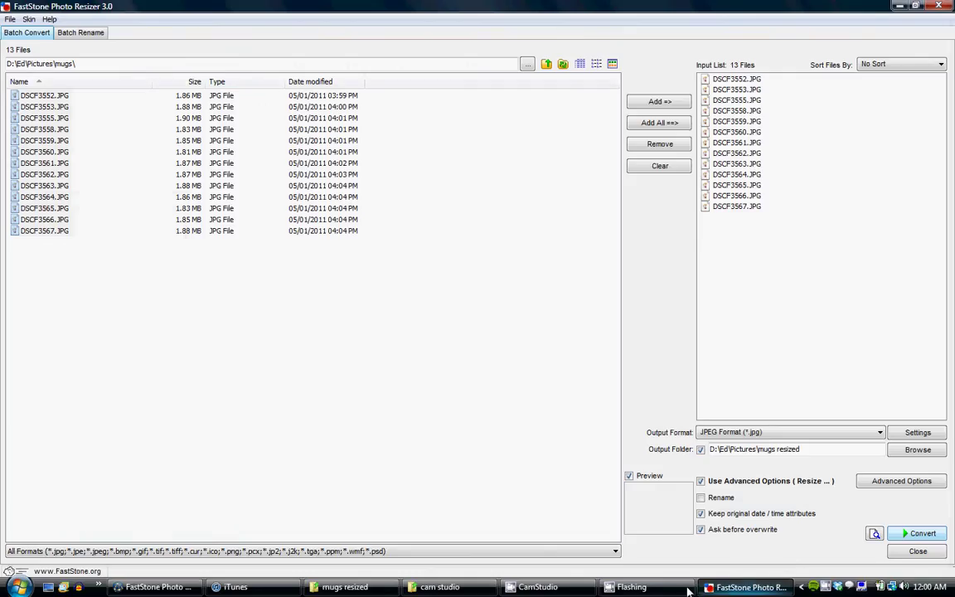
mouse_move(539, 588)
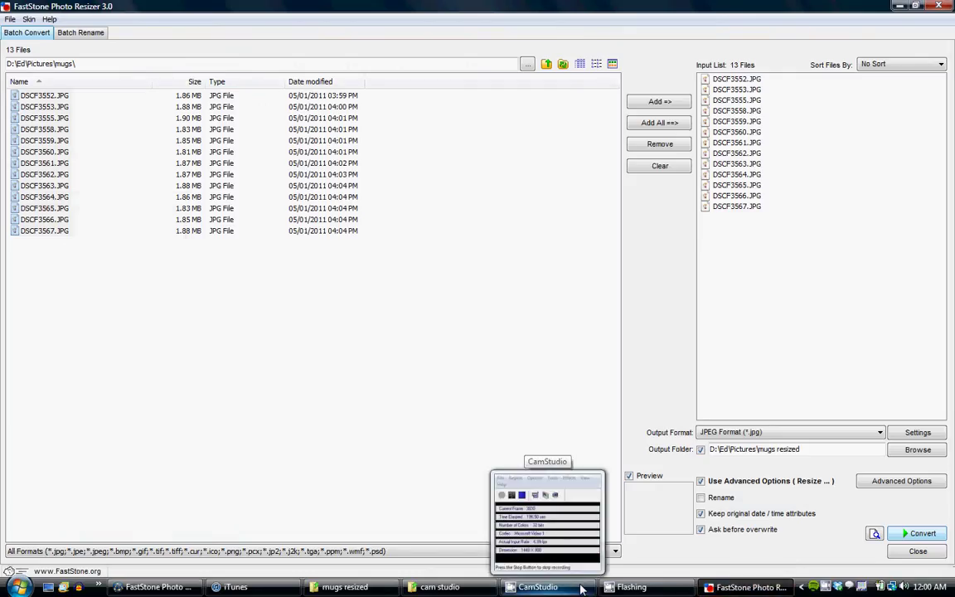
click(582, 589)
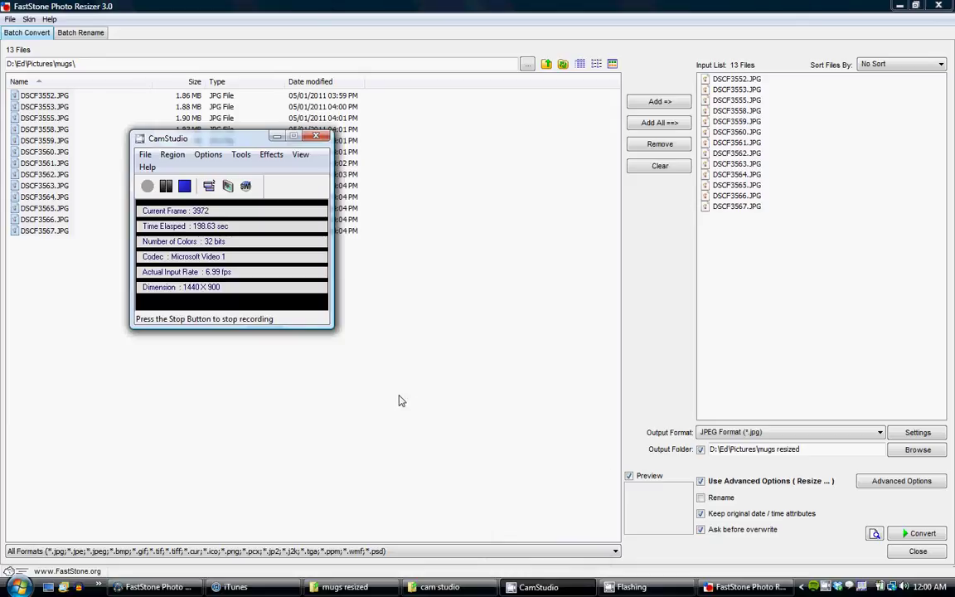